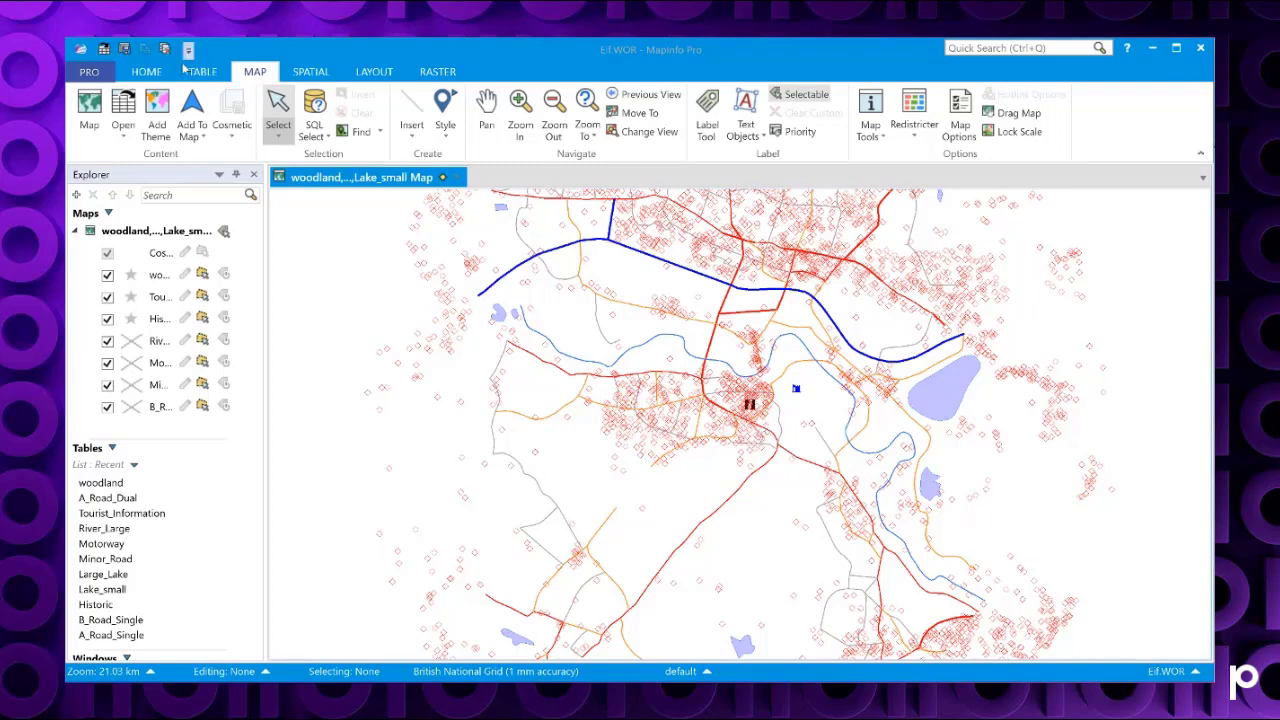
# Run the North Arrow tool from the Tool Extensions list and open its settings dialog.
pyautogui.click(150, 72)
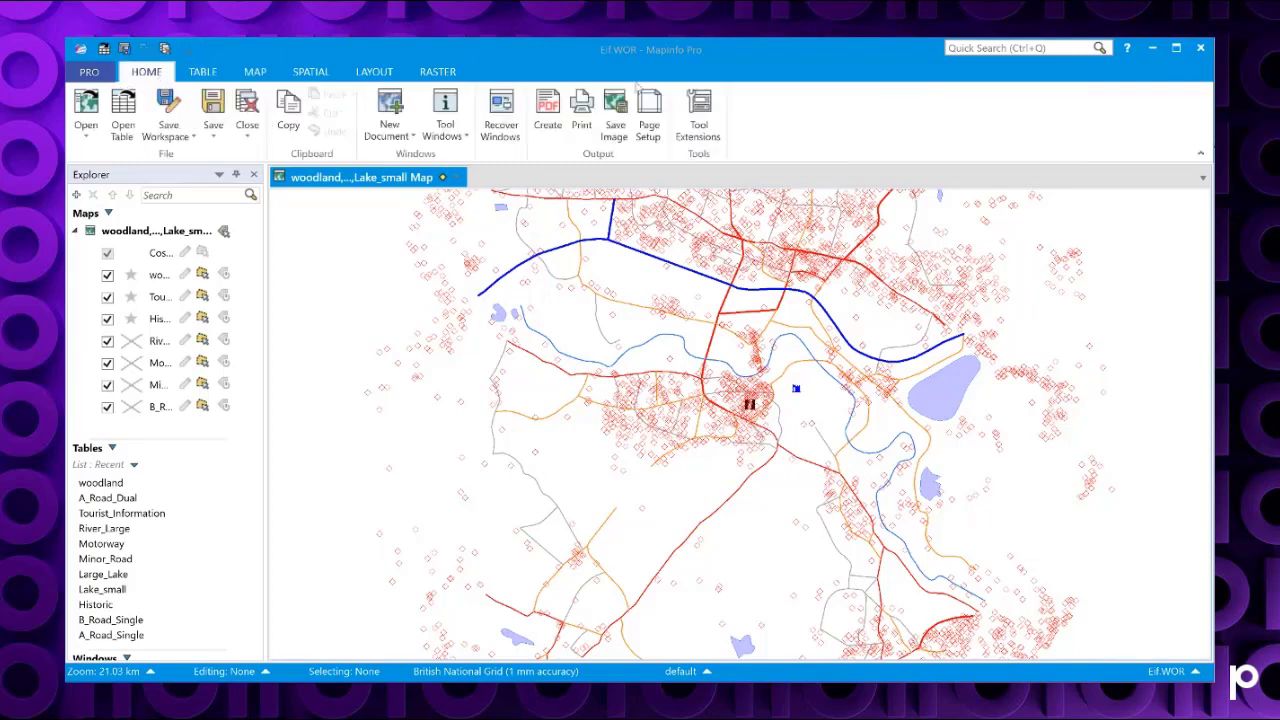
pyautogui.click(699, 112)
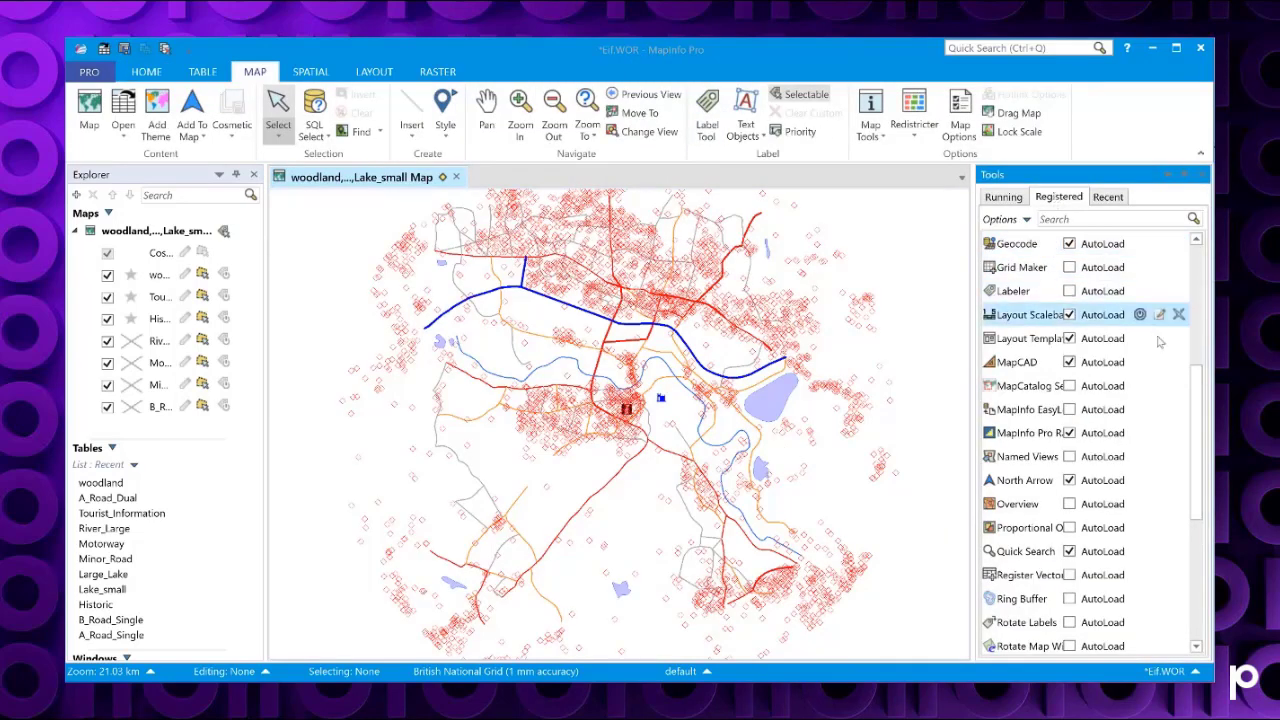
pyautogui.moveTo(1198, 378)
pyautogui.mouseDown()
pyautogui.moveTo(1198, 256)
pyautogui.moveTo(1203, 372)
pyautogui.mouseUp()
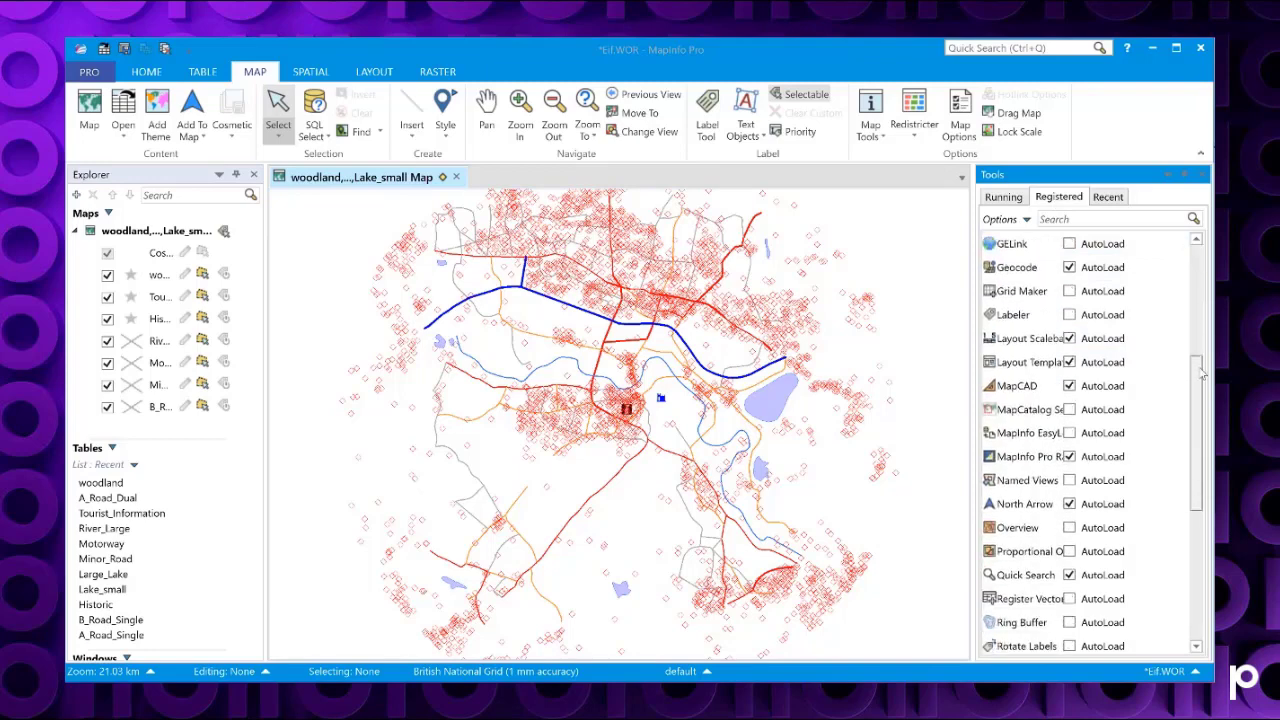
pyautogui.doubleClick(1030, 503)
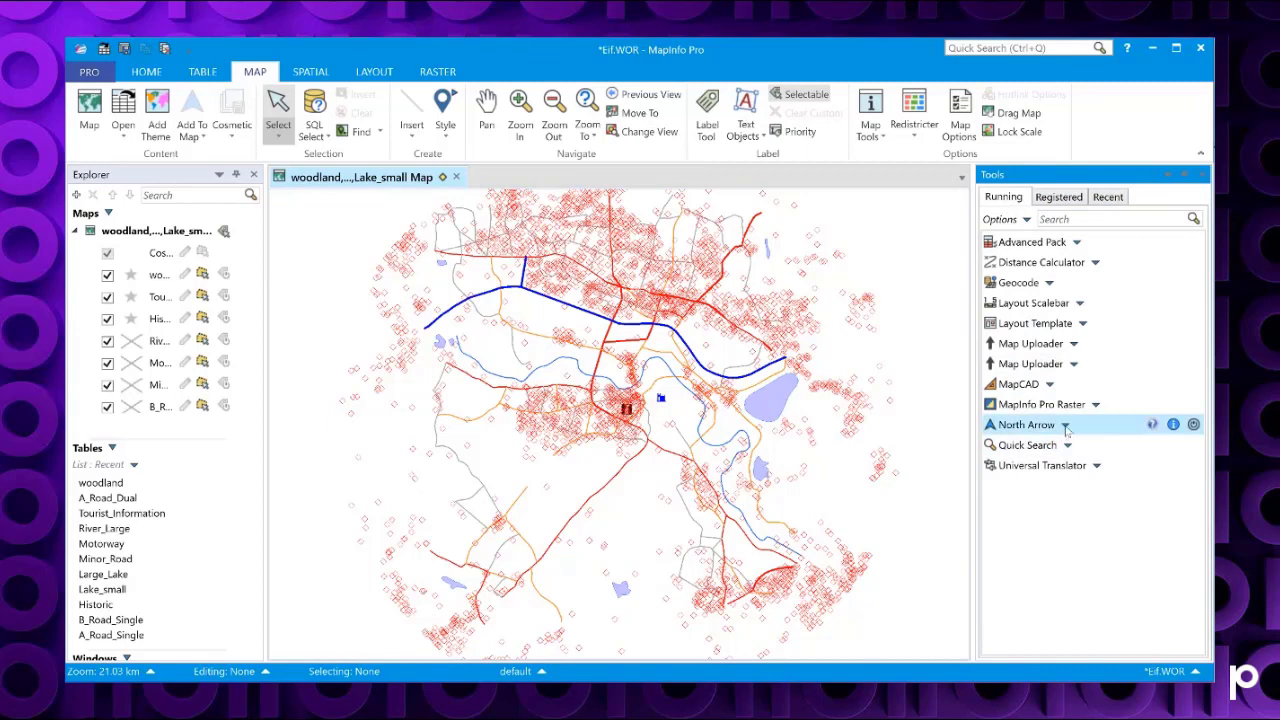
pyautogui.click(1065, 426)
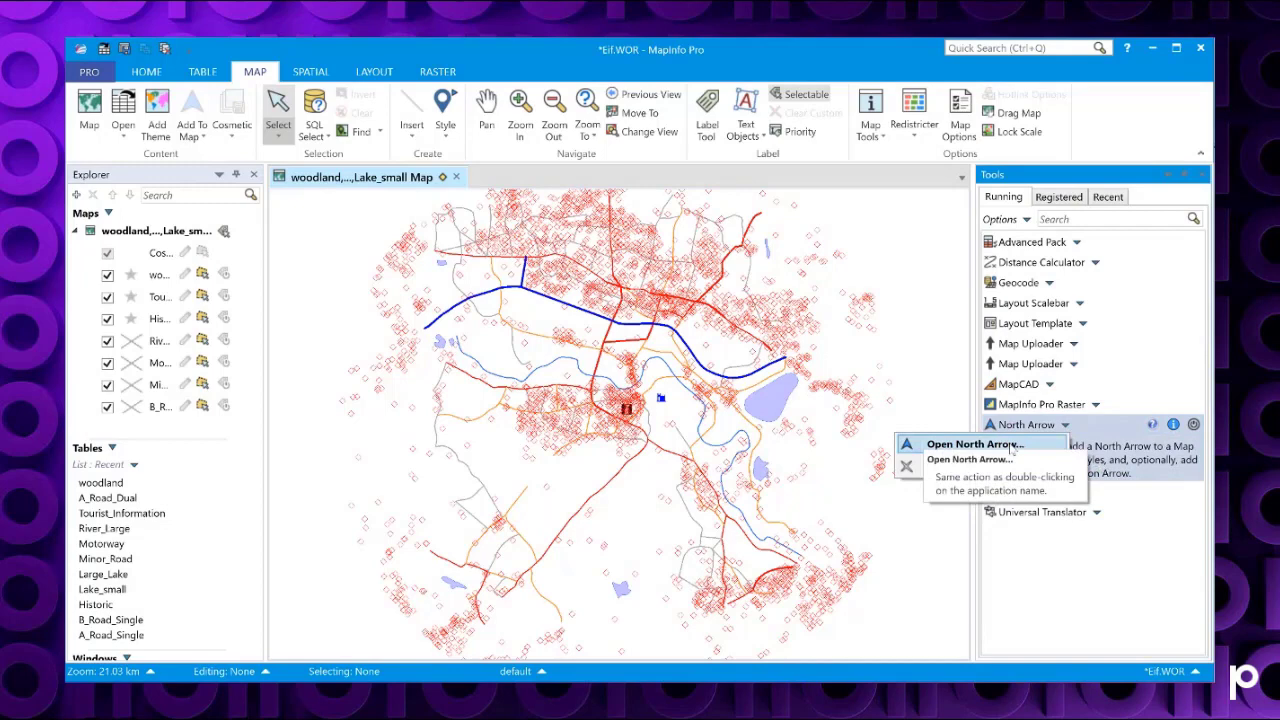
pyautogui.click(1012, 446)
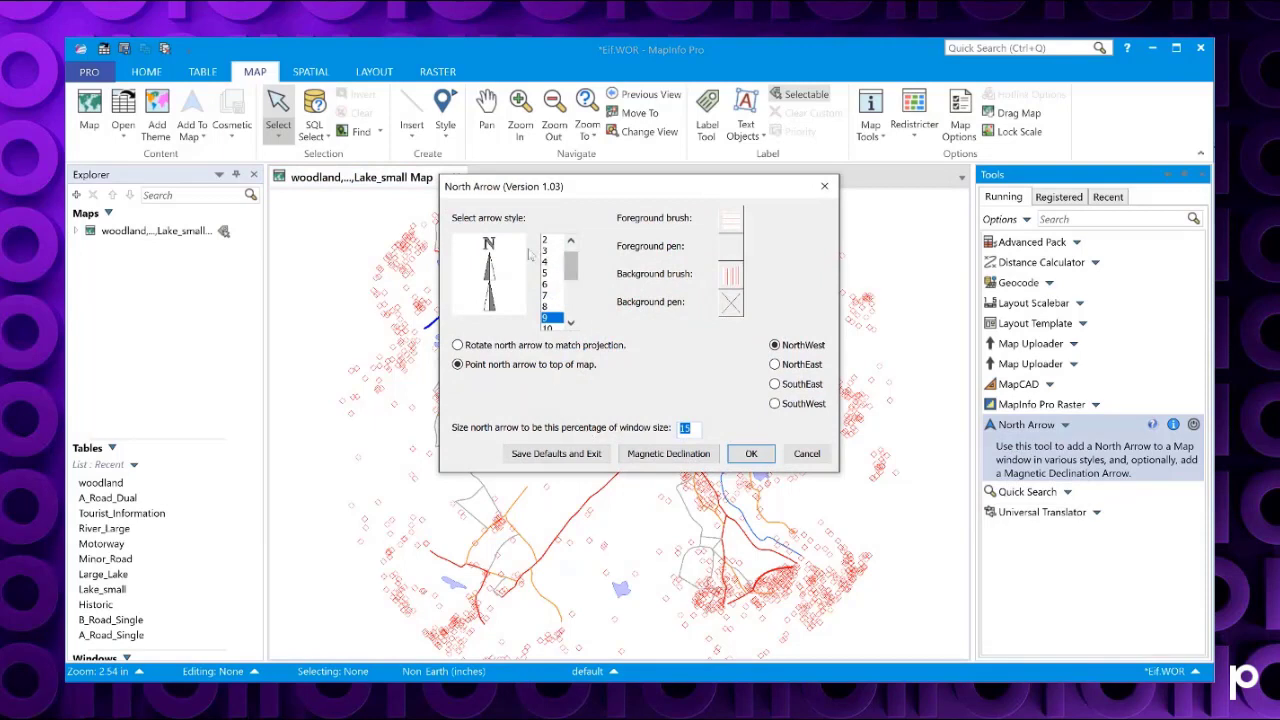
# Preview arrow style 1, then pick arrow style 2, a bold N over a thin arrow.
pyautogui.scroll(1, 560, 250)
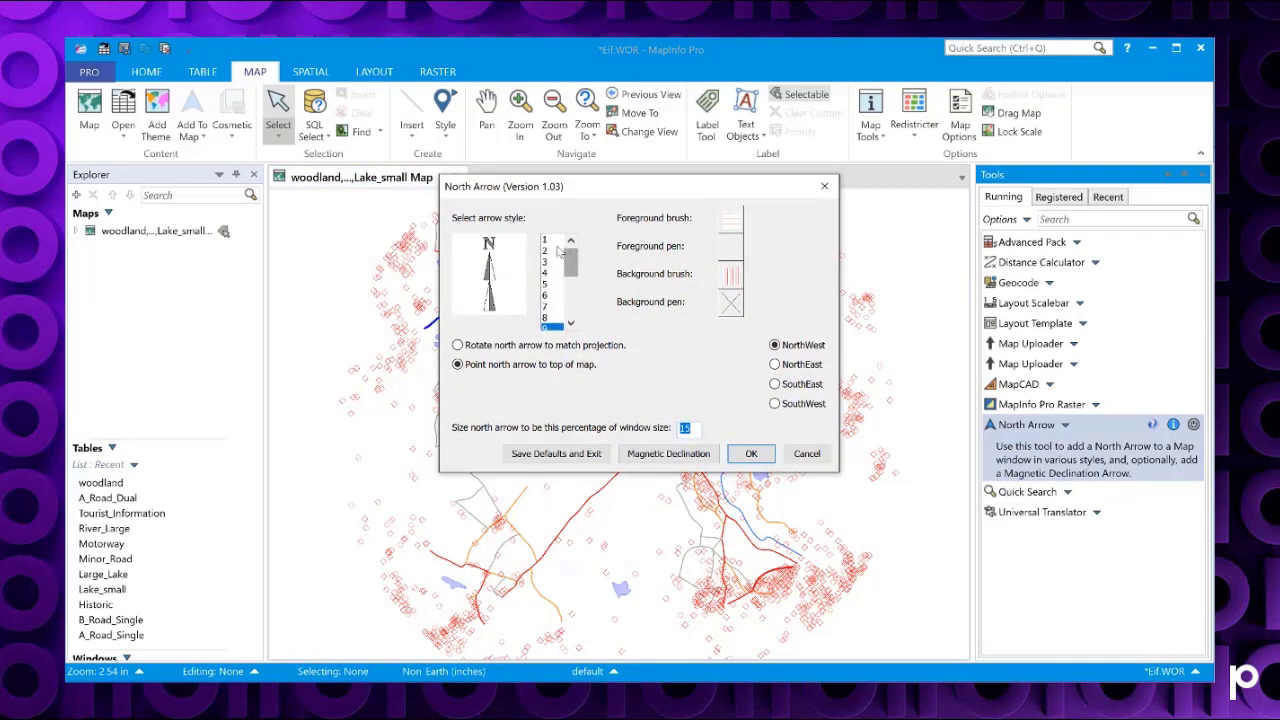
pyautogui.click(549, 242)
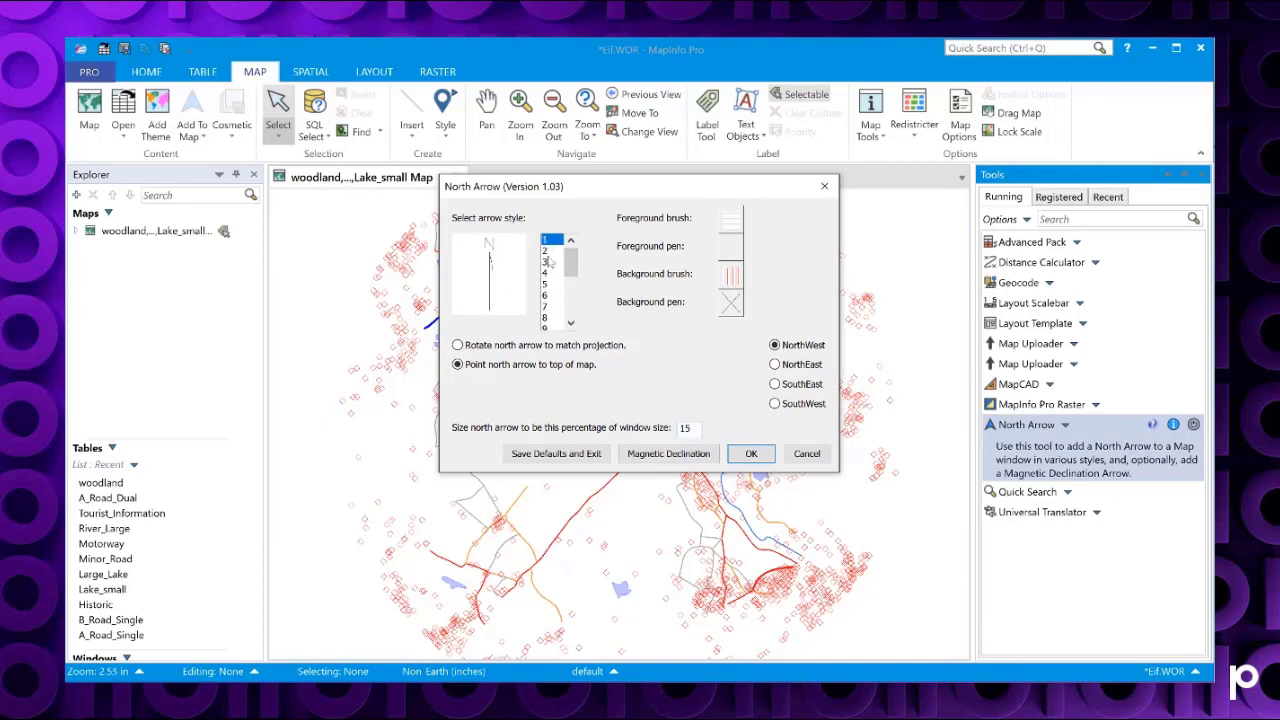
pyautogui.click(550, 251)
# Give the arrow a solid black foreground fill and switch to arrow style 6.
pyautogui.click(732, 220)
pyautogui.click(664, 280)
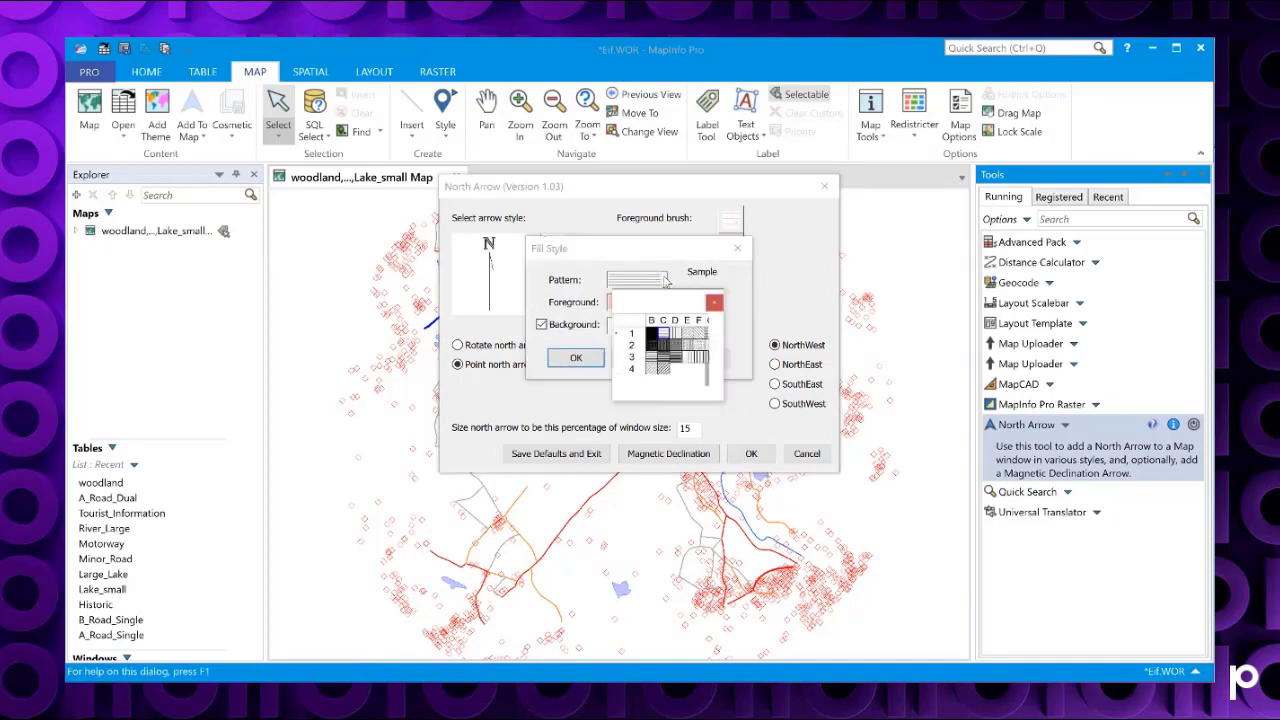
pyautogui.click(651, 336)
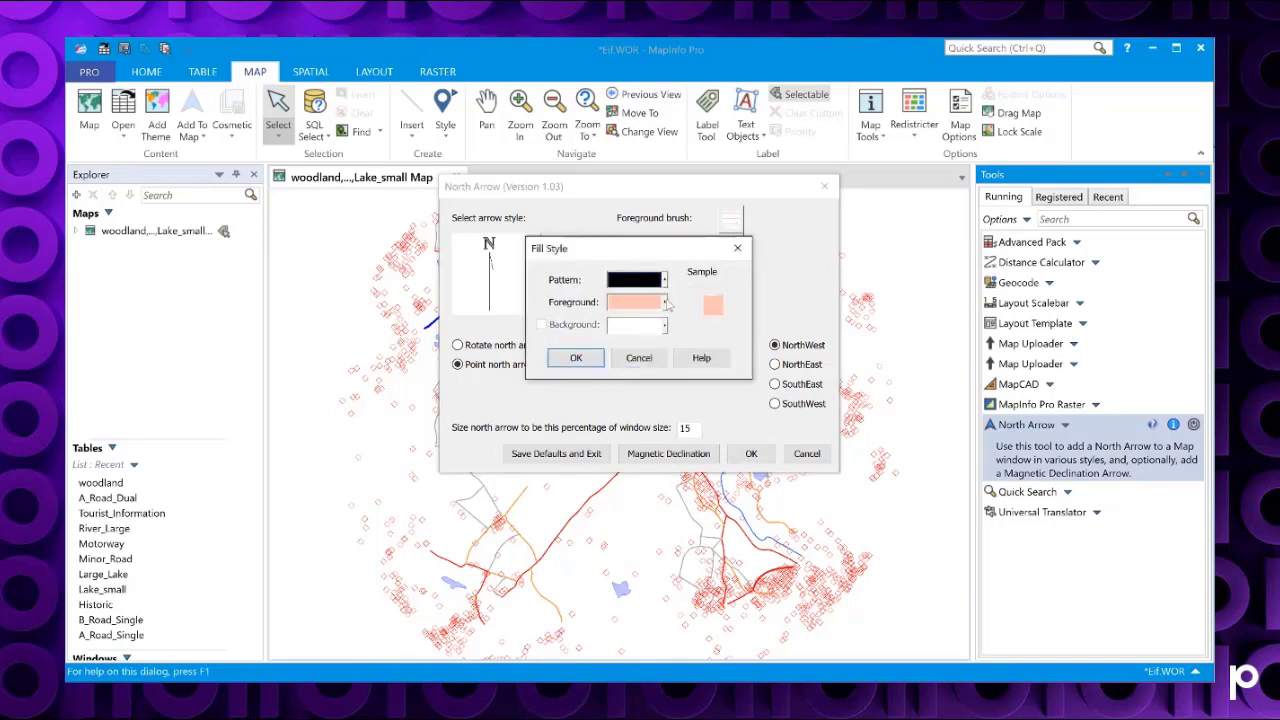
pyautogui.click(664, 302)
pyautogui.click(677, 354)
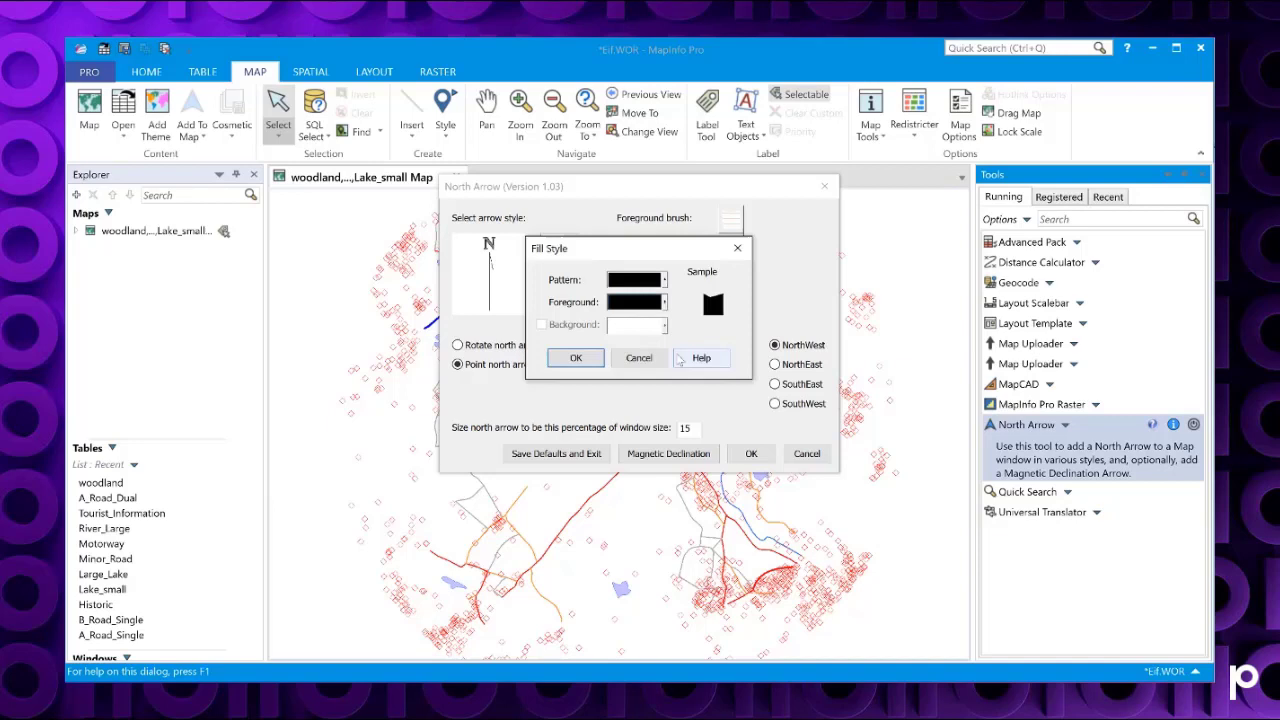
pyautogui.click(576, 357)
pyautogui.click(548, 295)
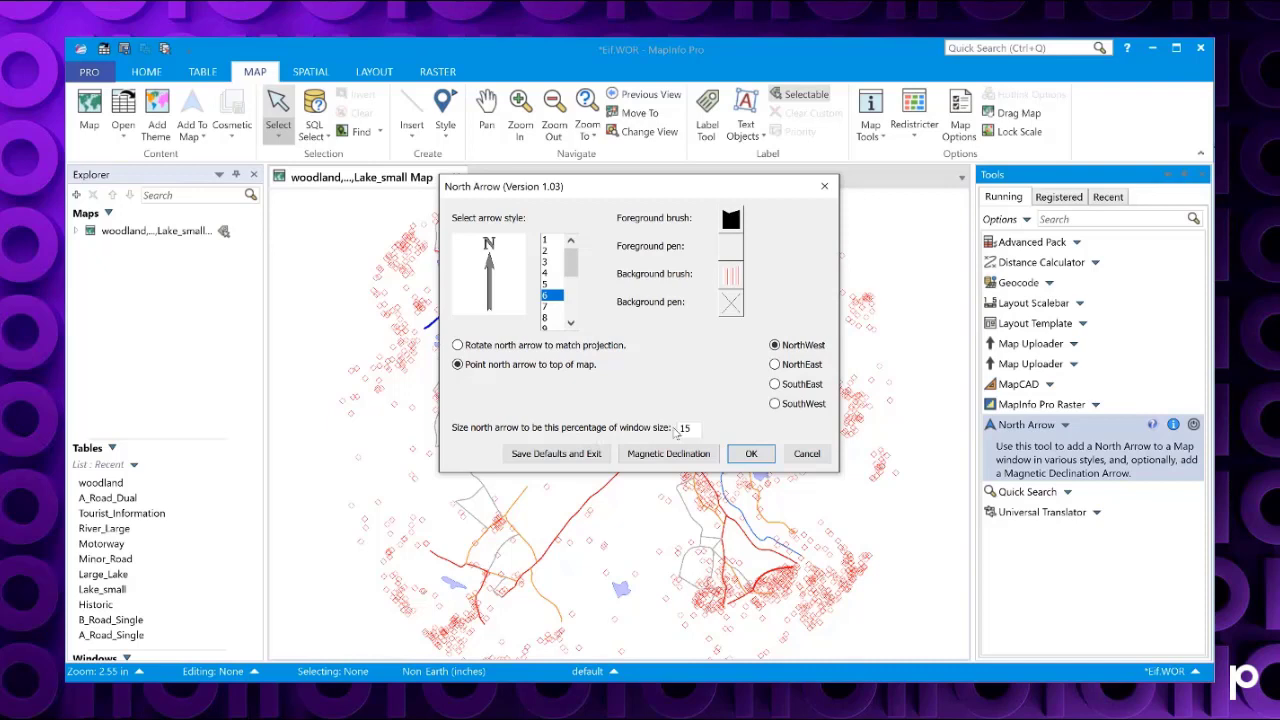
# Set the north arrow size to 30 percent and place it on the map.
pyautogui.moveTo(689, 429); pyautogui.dragTo(648, 428)
pyautogui.write('30')
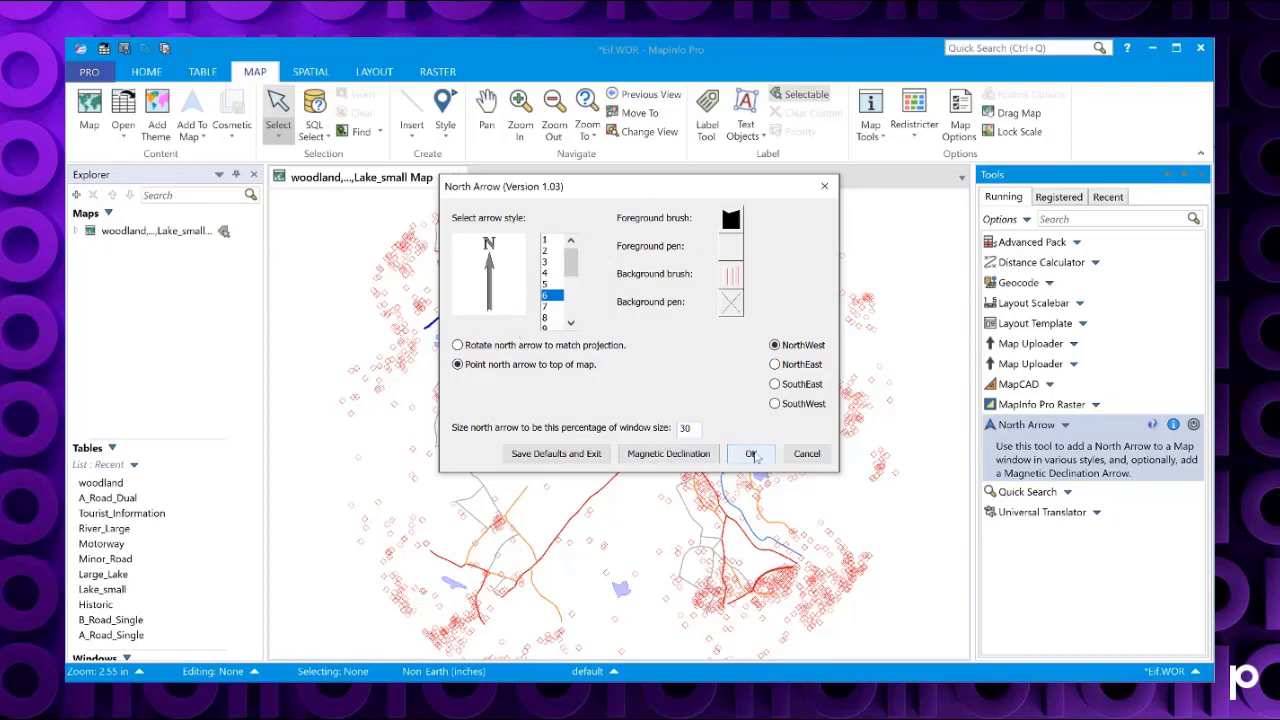
pyautogui.click(753, 455)
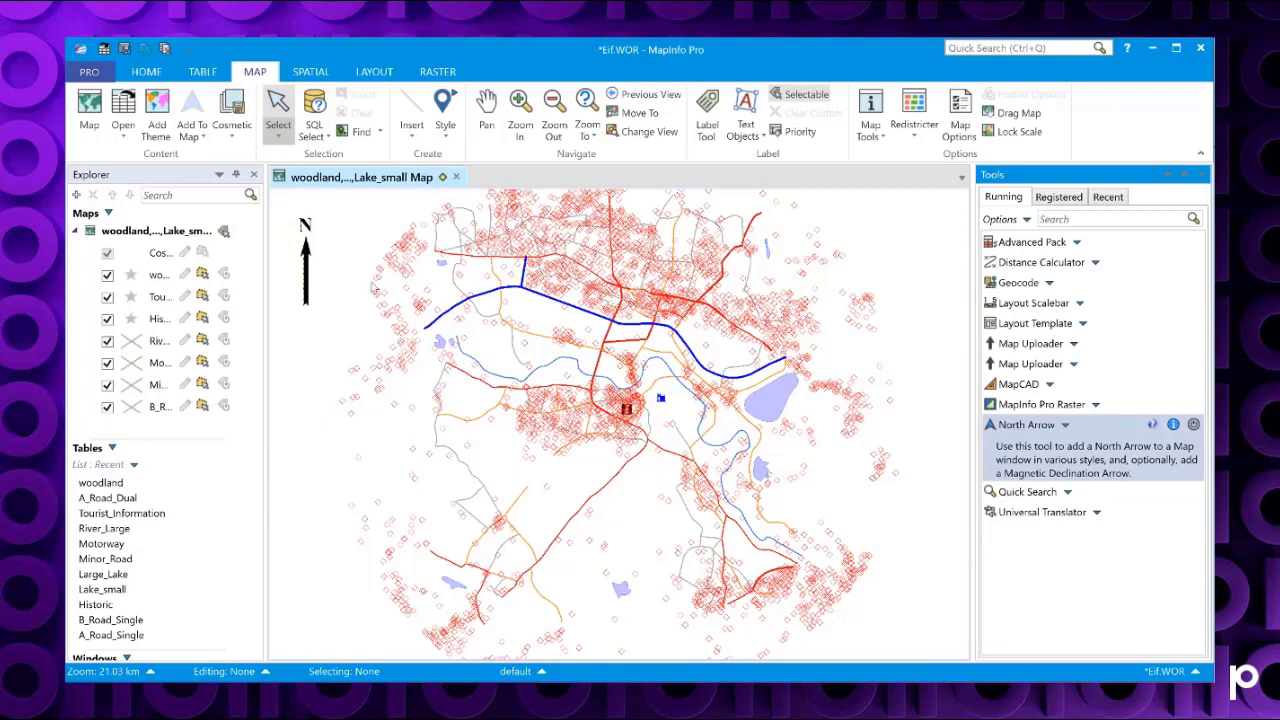
# Clear the map's cosmetic layer, discarding the north arrow.
pyautogui.rightClick(375, 288)
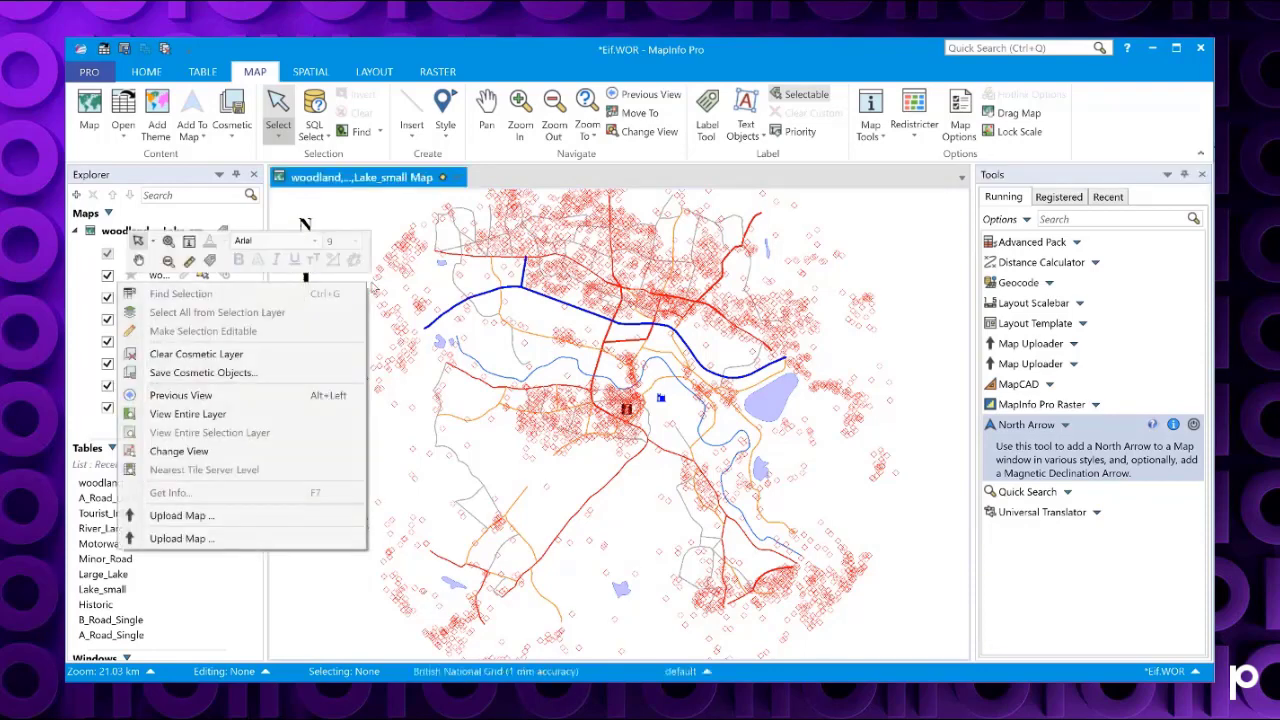
pyautogui.click(308, 356)
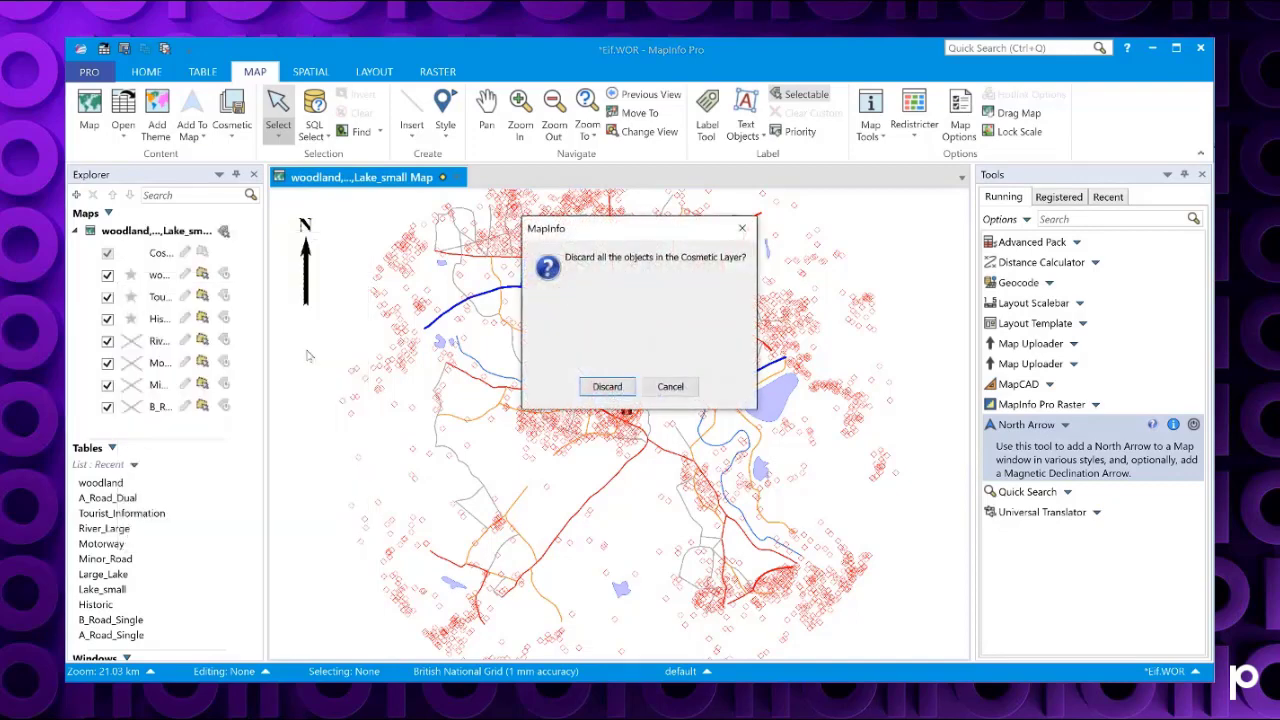
pyautogui.click(605, 387)
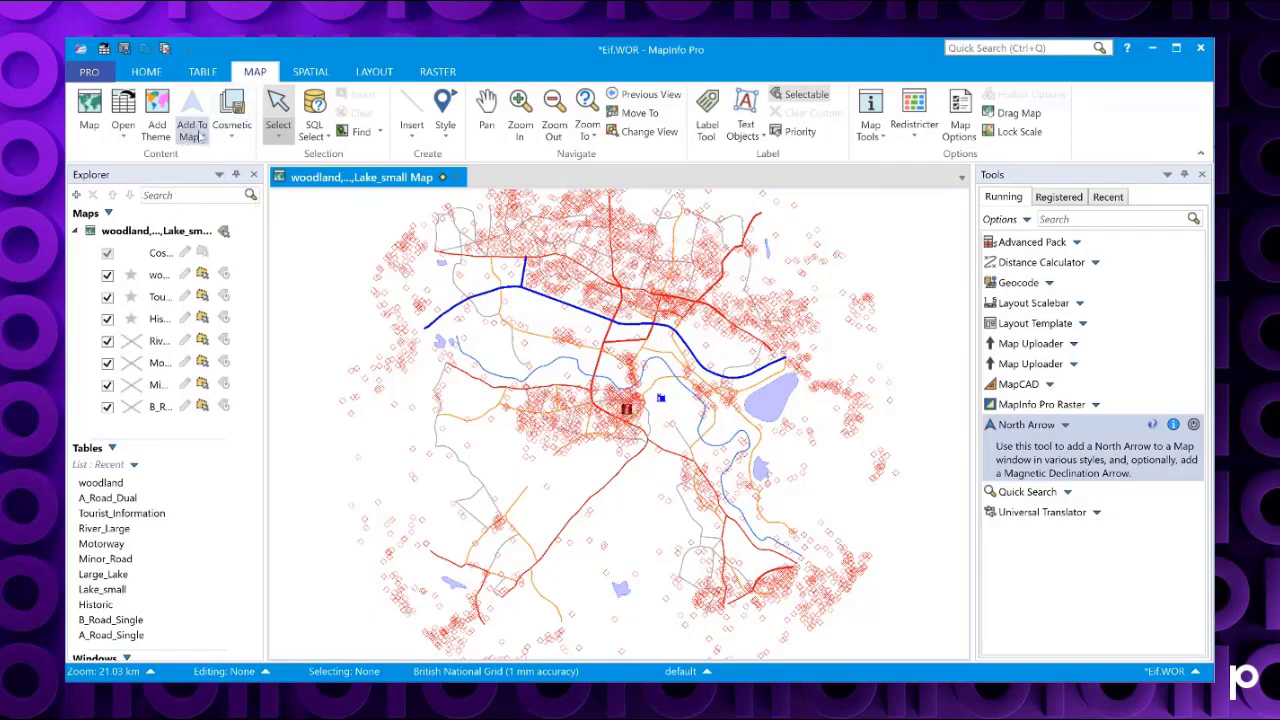
# Place a style 6 north arrow pointing to map top near the map's top-right corner.
pyautogui.click(200, 141)
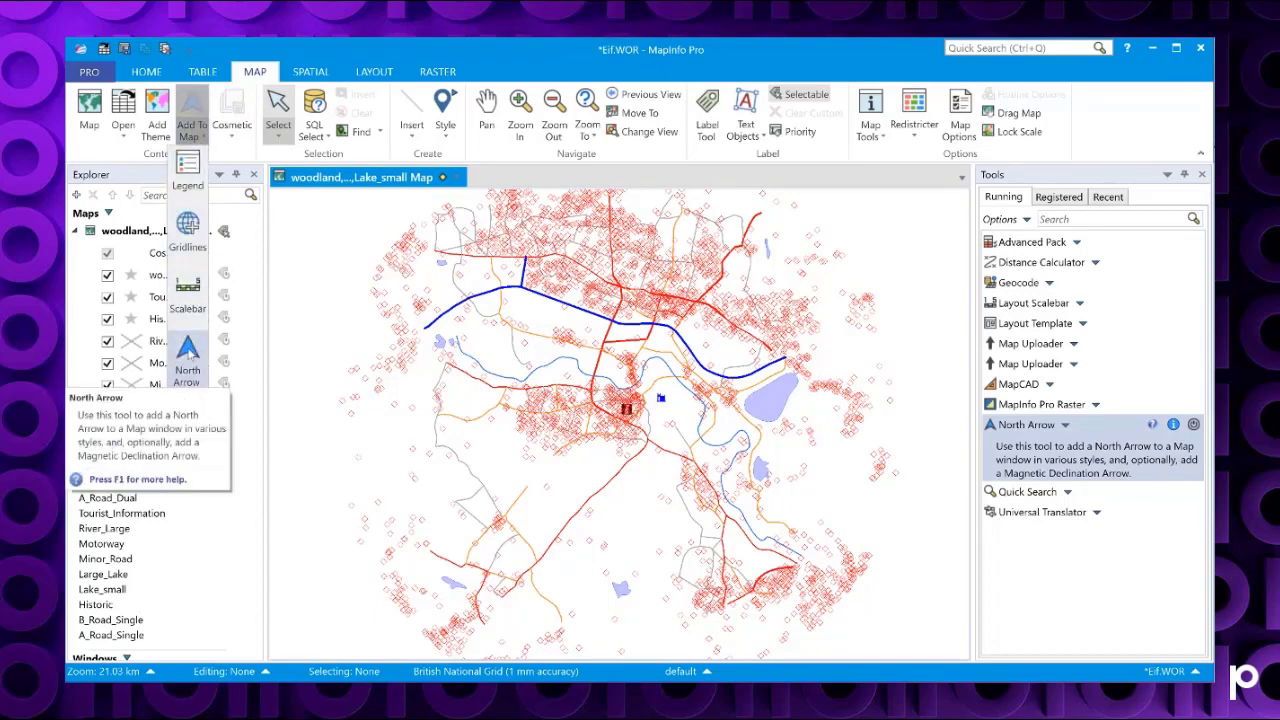
pyautogui.click(188, 352)
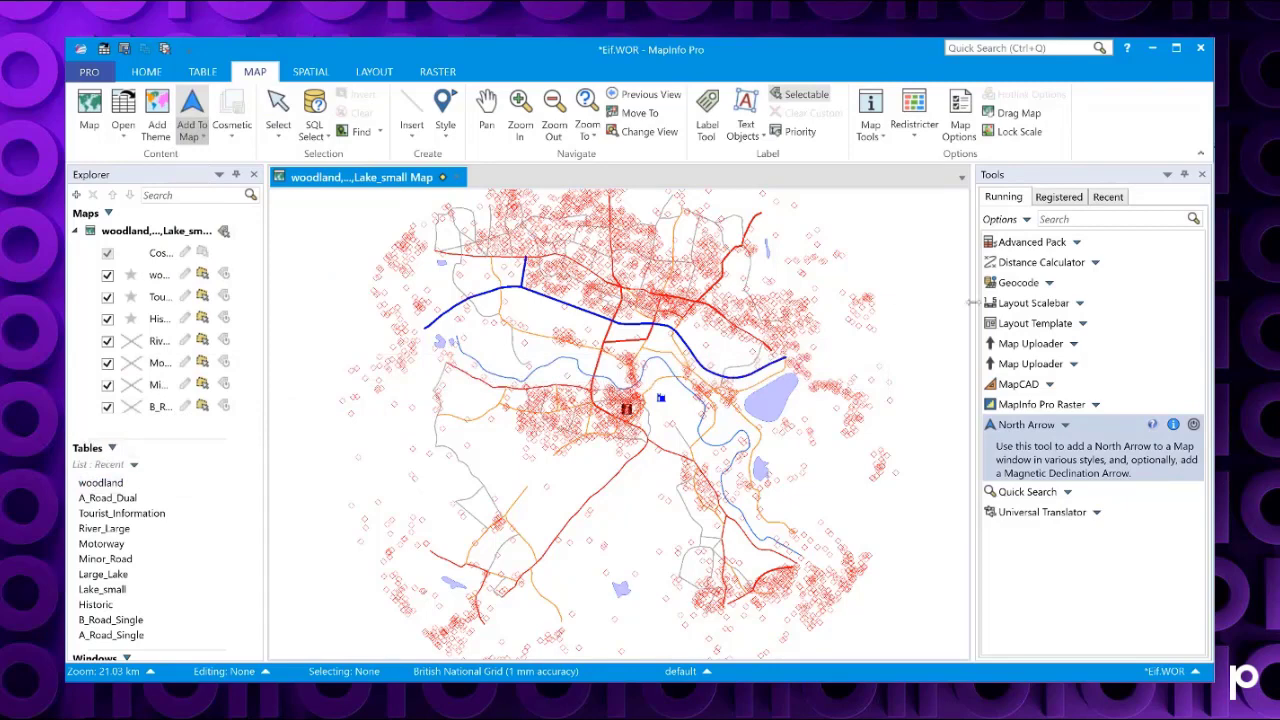
pyautogui.click(898, 257)
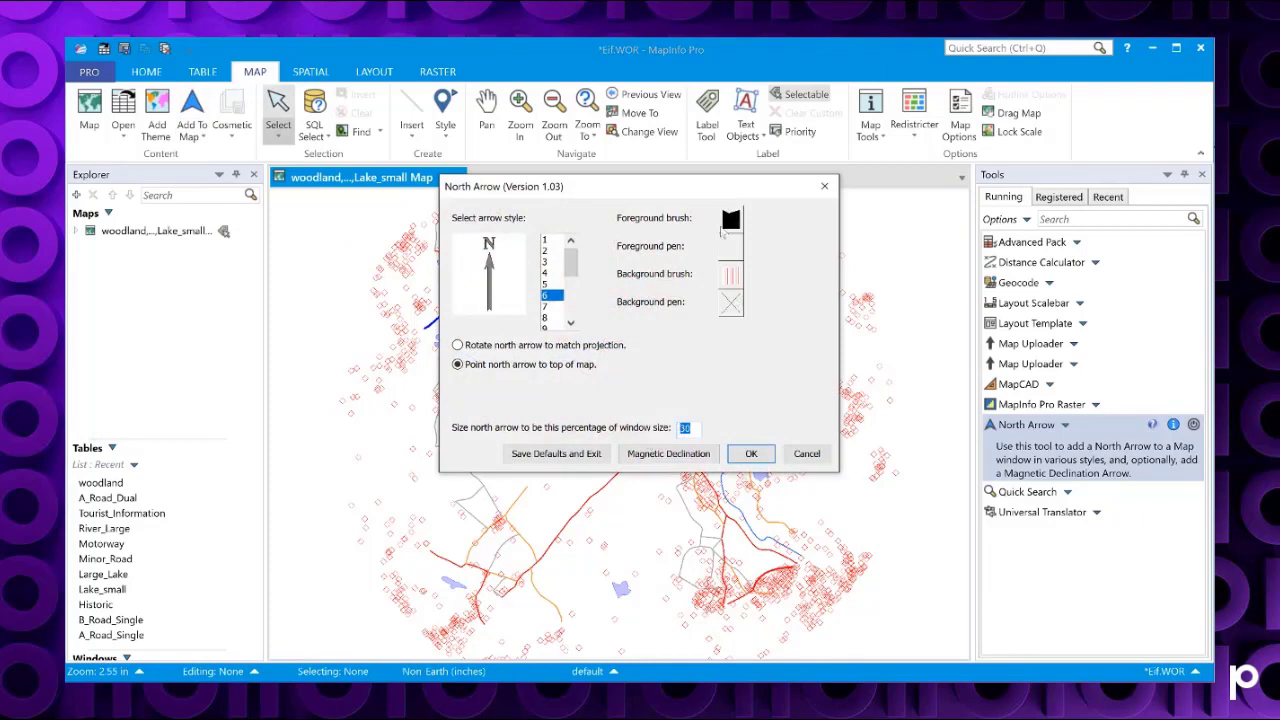
pyautogui.click(751, 453)
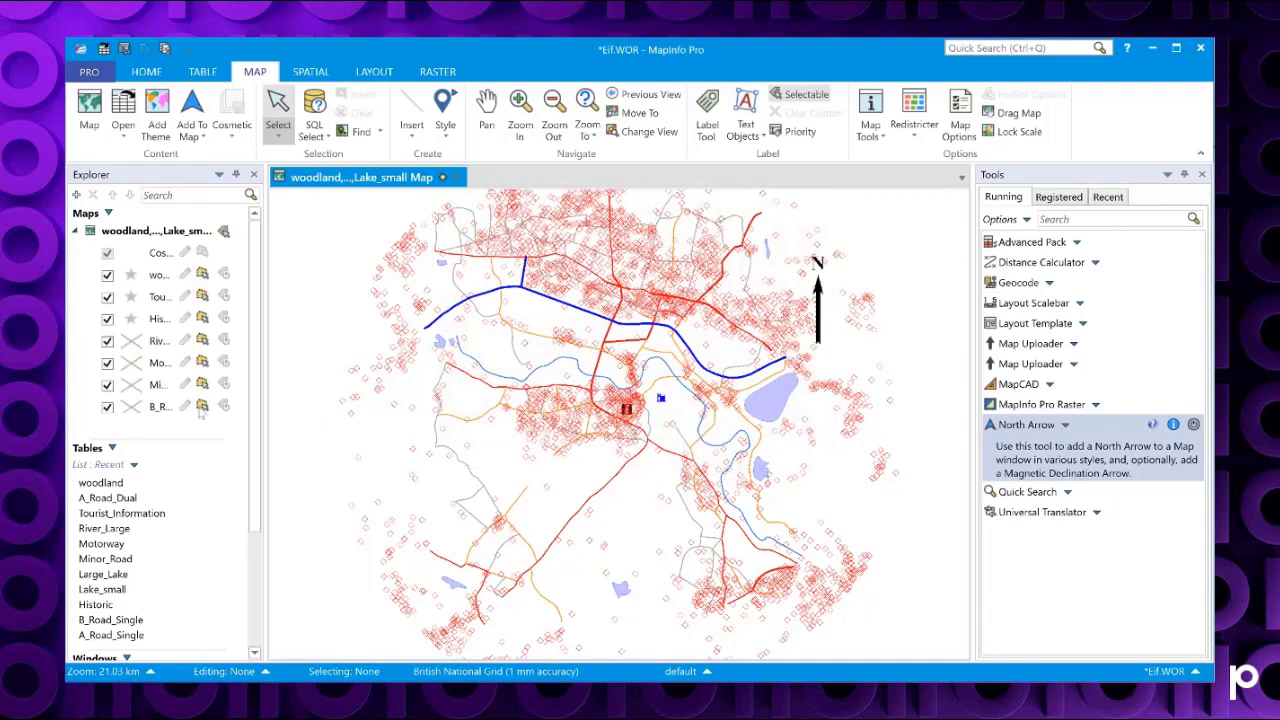
# Clear the cosmetic layer to discard the top-right arrow, then collapse the Explorer's Maps list.
pyautogui.rightClick(322, 353)
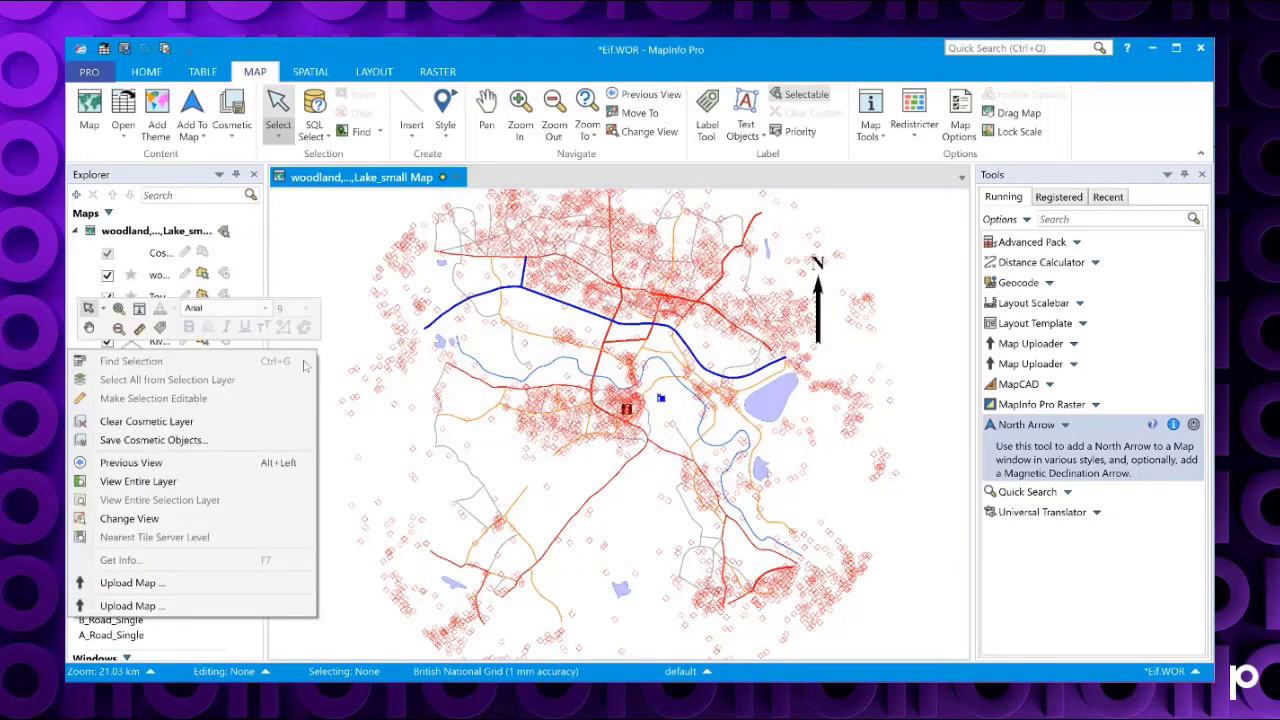
pyautogui.click(236, 421)
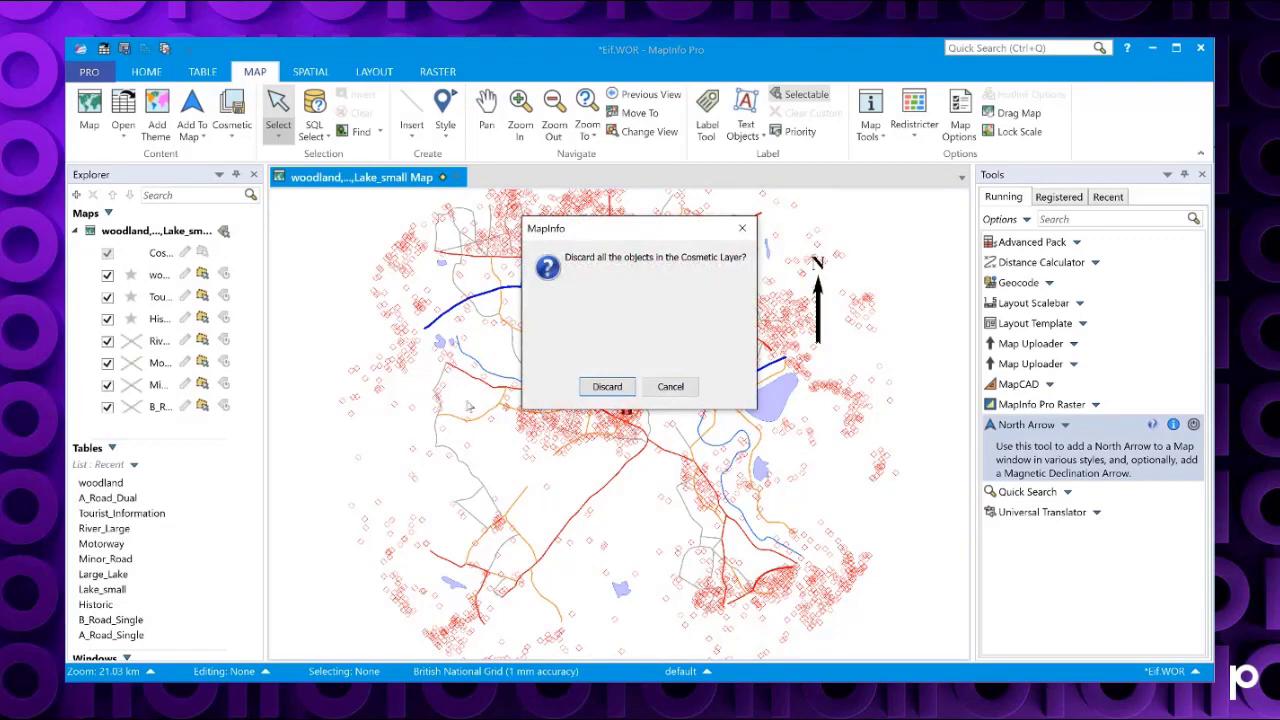
pyautogui.click(590, 390)
pyautogui.click(108, 213)
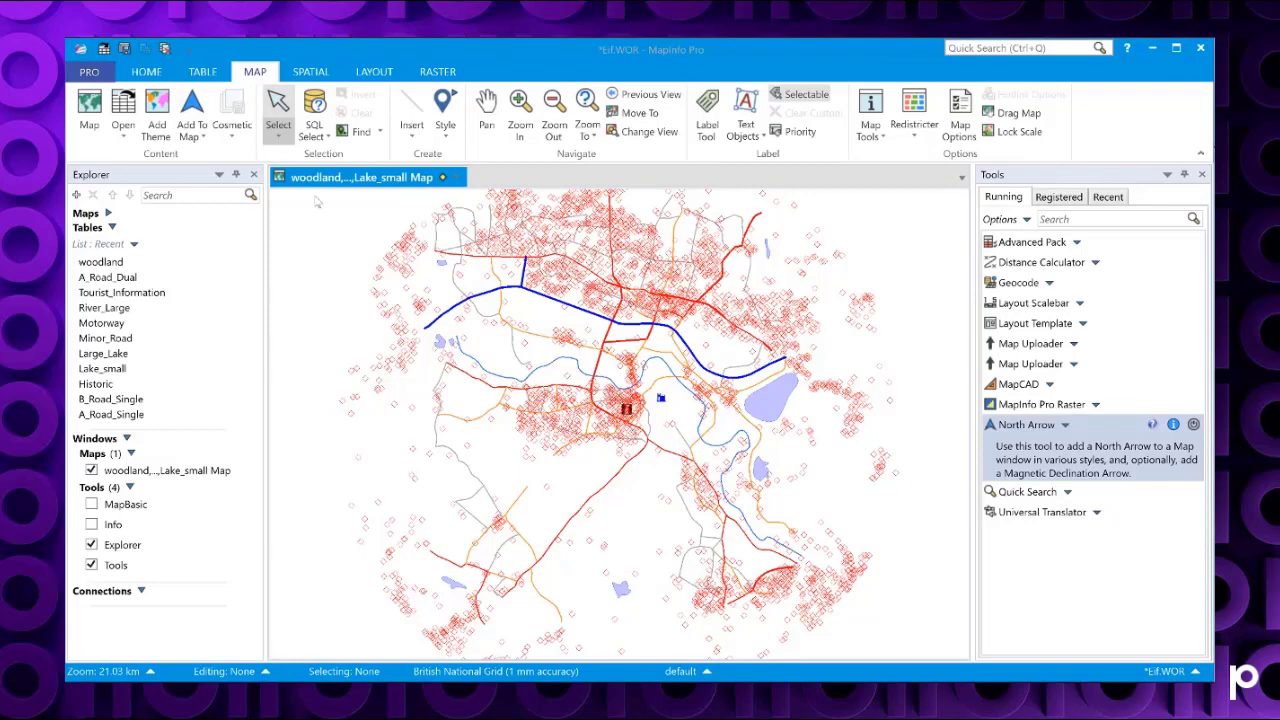
# Create a blank-template layout and insert the existing woodland/Lake_small map as a frame.
pyautogui.click(375, 78)
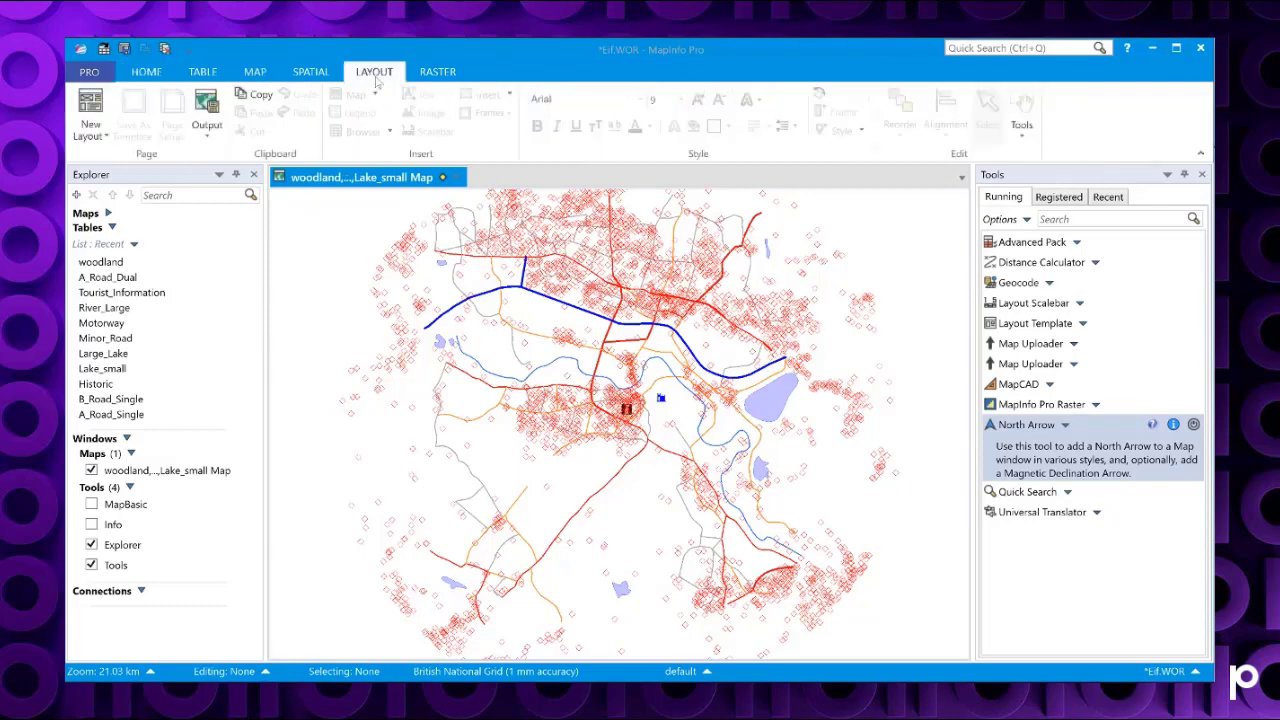
pyautogui.click(106, 138)
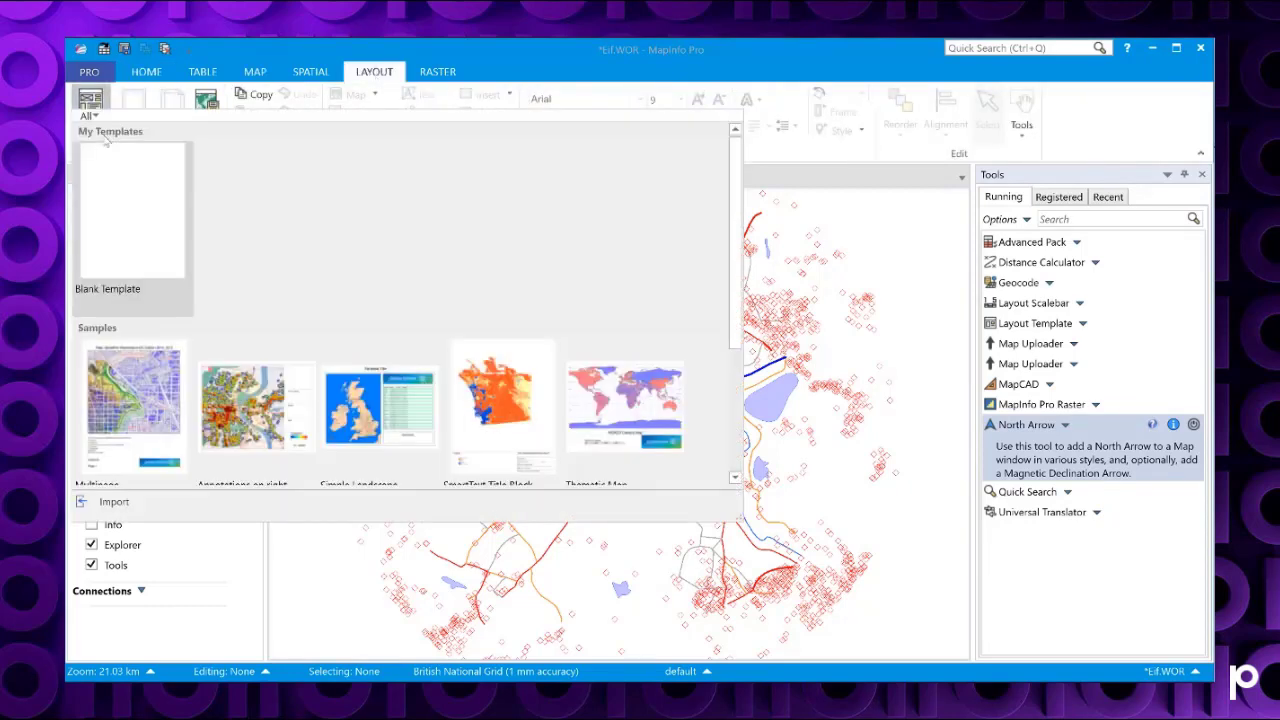
pyautogui.click(141, 224)
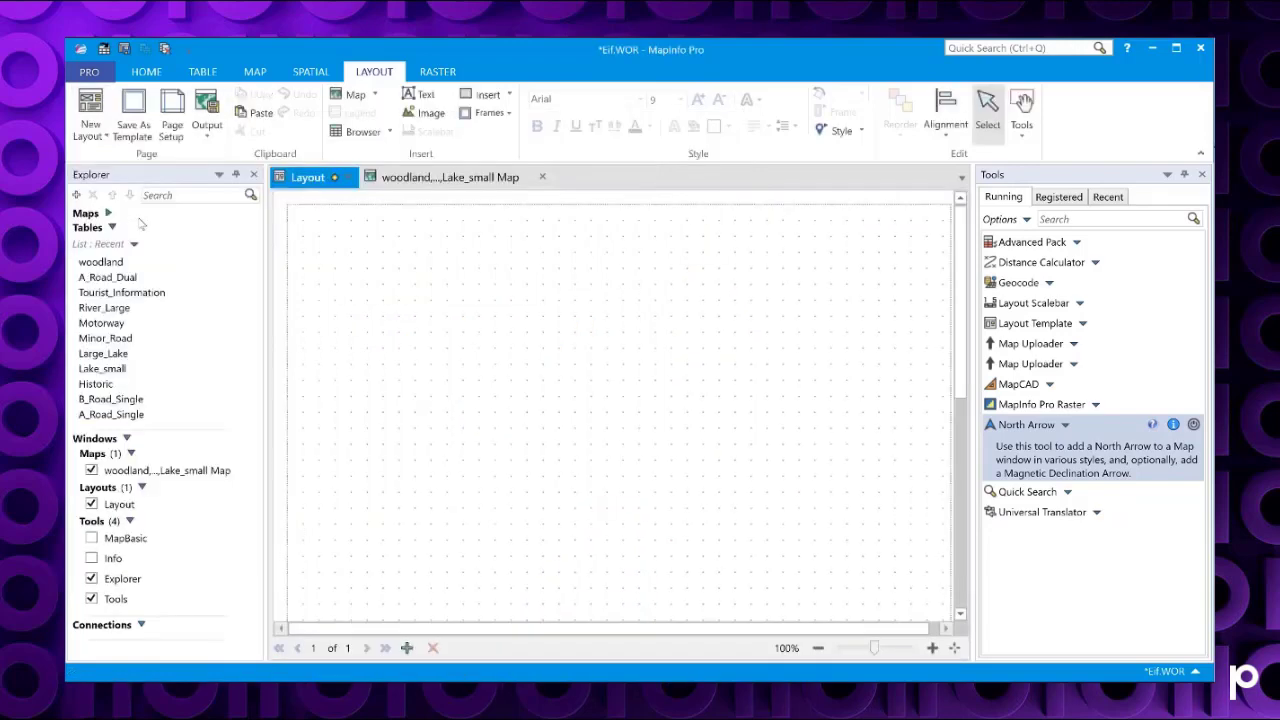
pyautogui.click(375, 95)
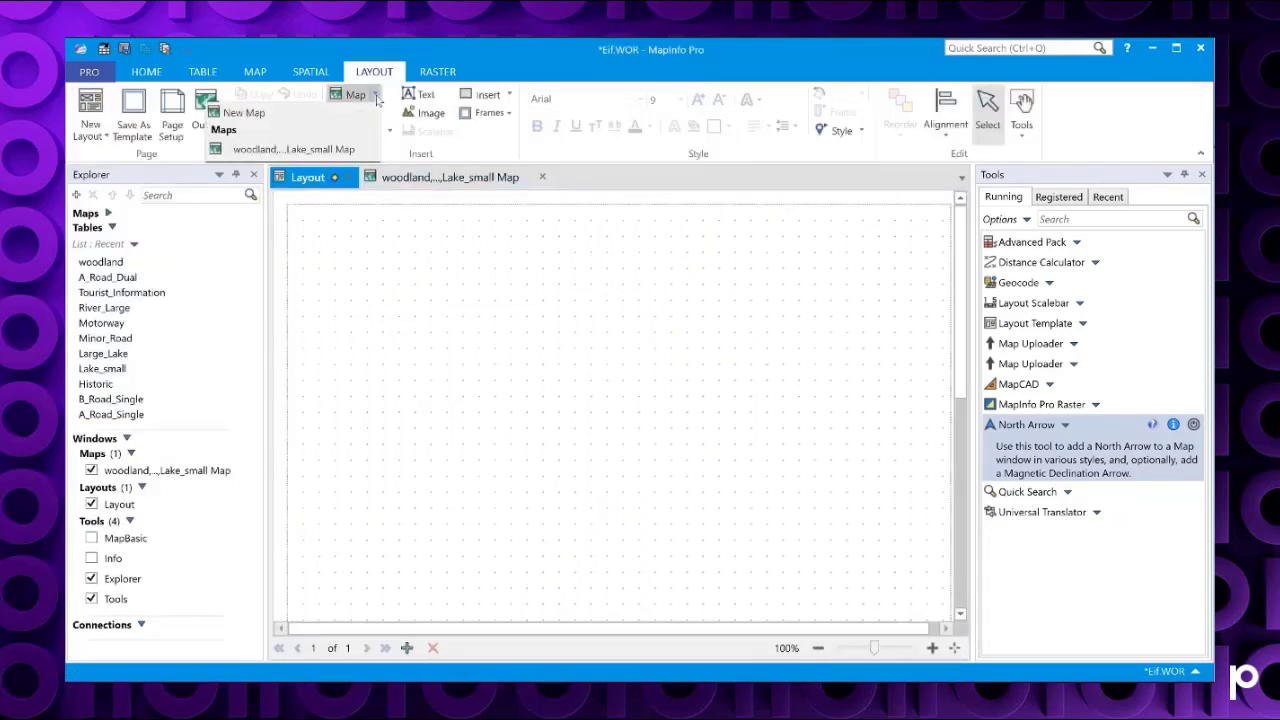
pyautogui.click(318, 151)
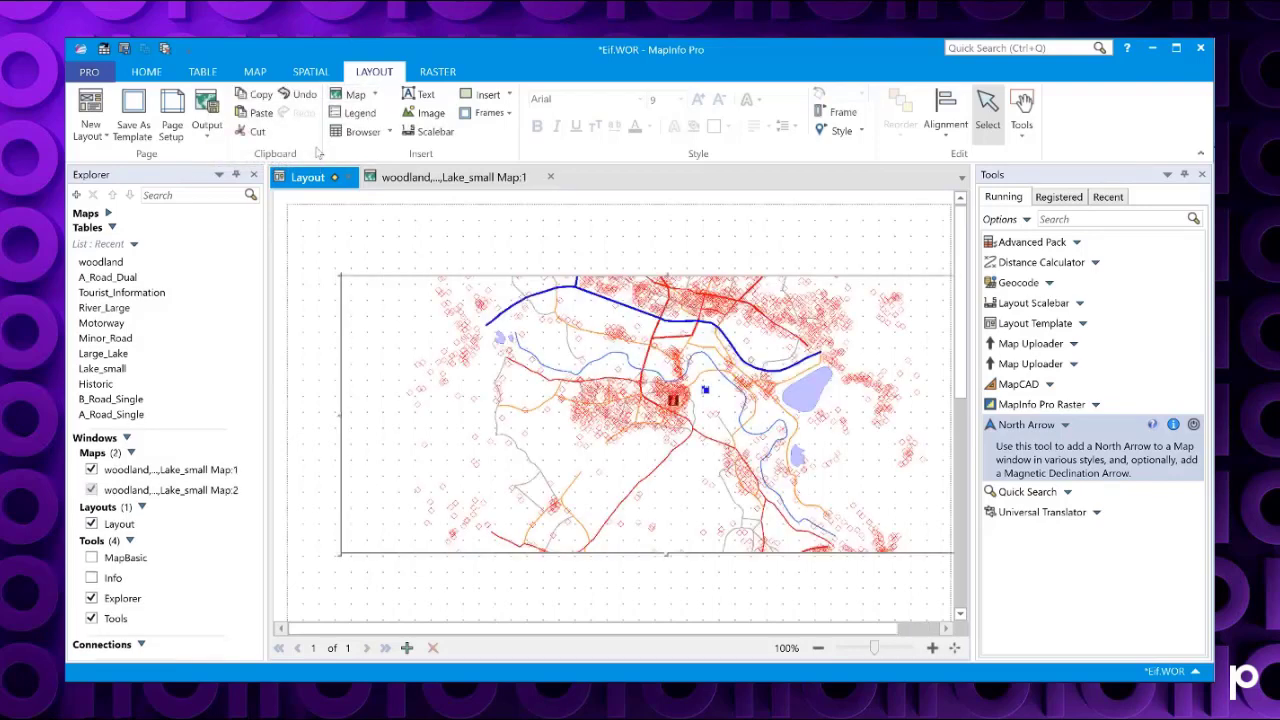
# Add a north arrow with the current settings to the layout's map frame.
pyautogui.doubleClick(377, 411)
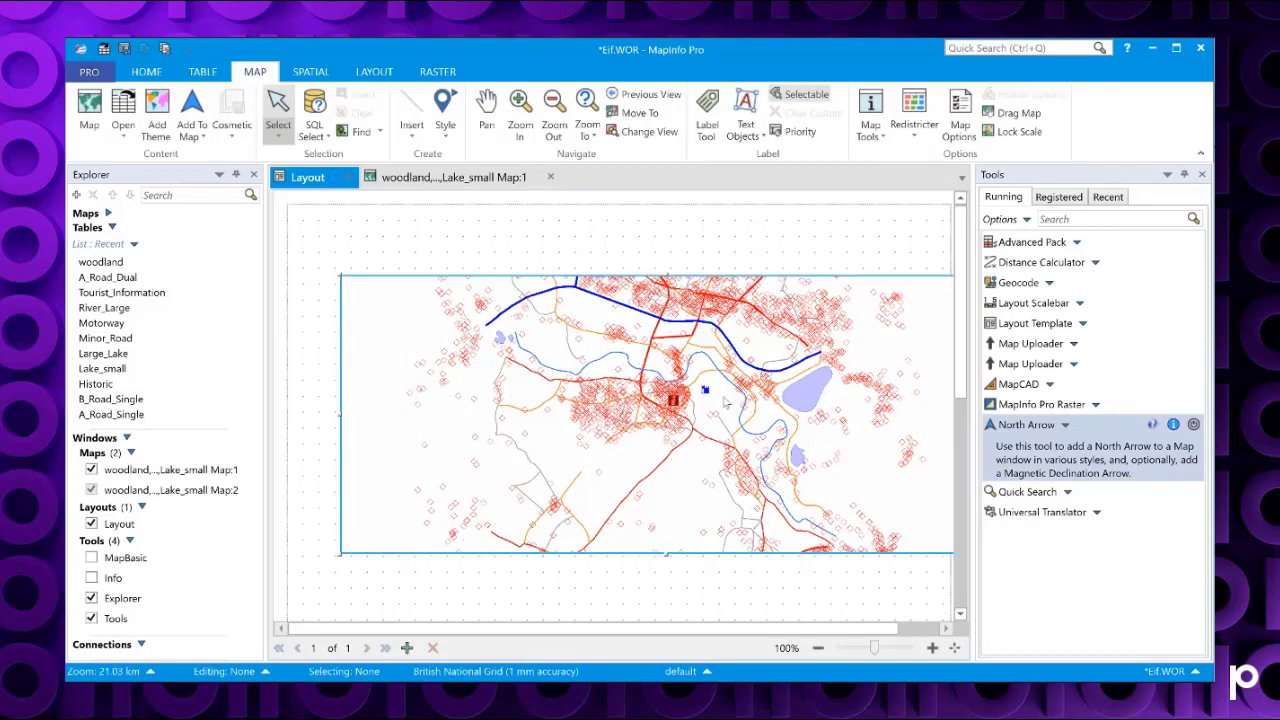
pyautogui.doubleClick(1052, 447)
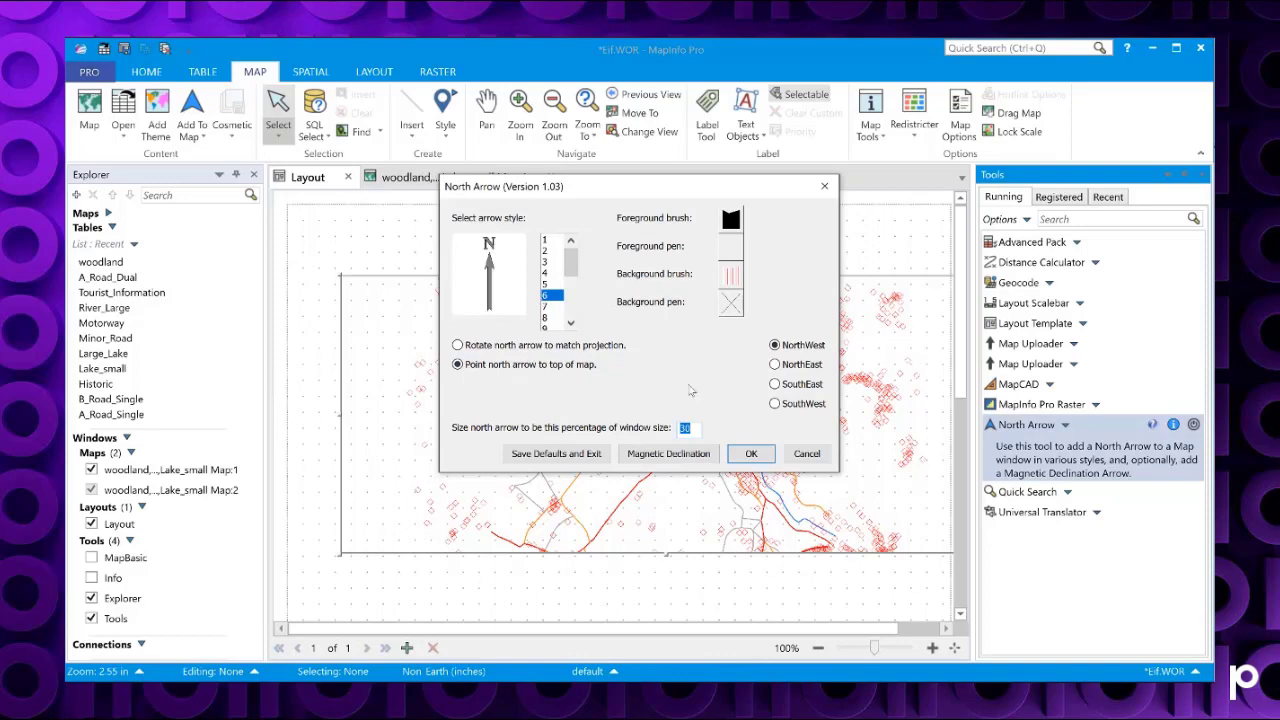
pyautogui.click(750, 453)
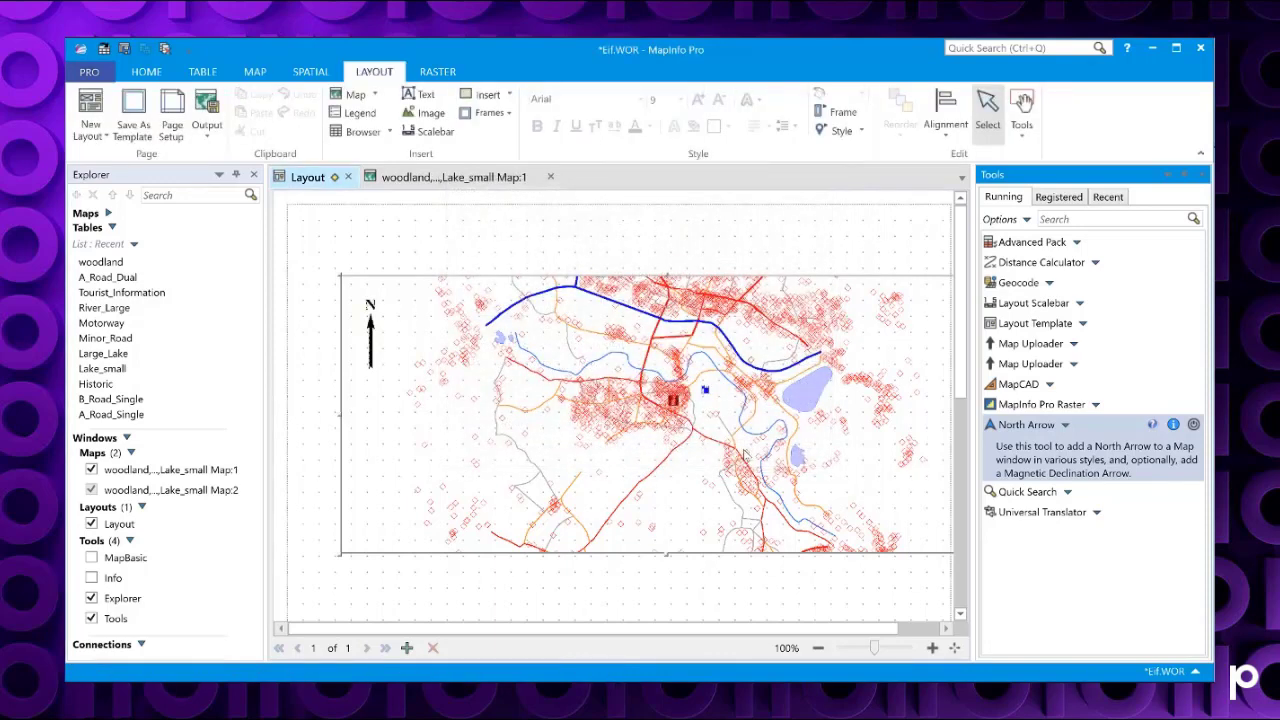
# Activate the layout's map frame and clear its cosmetic layer, discarding the north arrow.
pyautogui.click(312, 190)
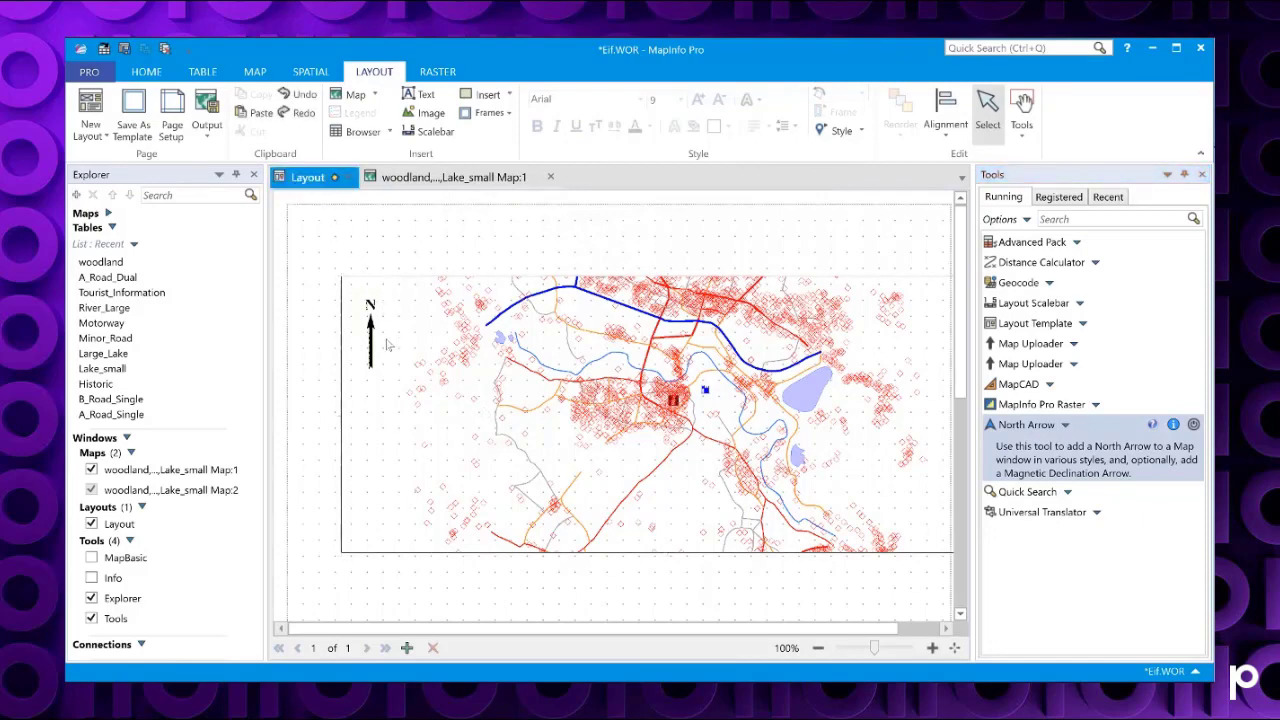
pyautogui.click(417, 283)
pyautogui.rightClick(394, 318)
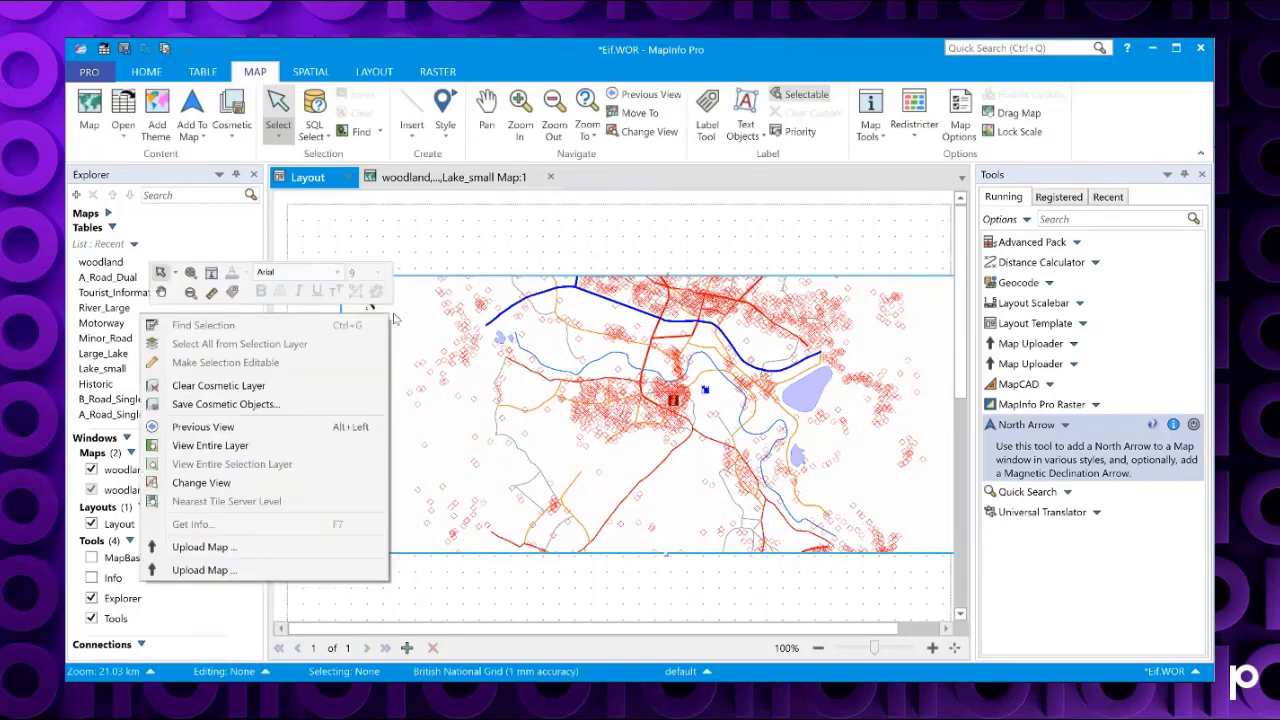
pyautogui.click(326, 393)
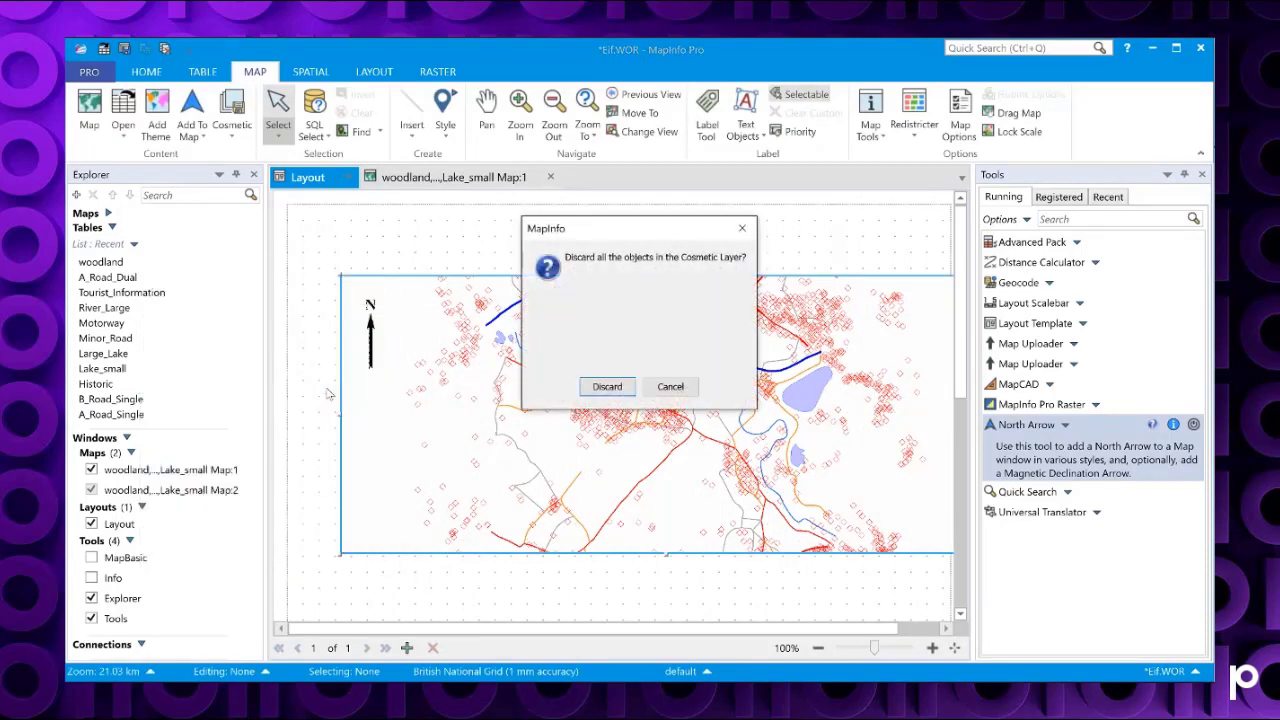
pyautogui.click(607, 388)
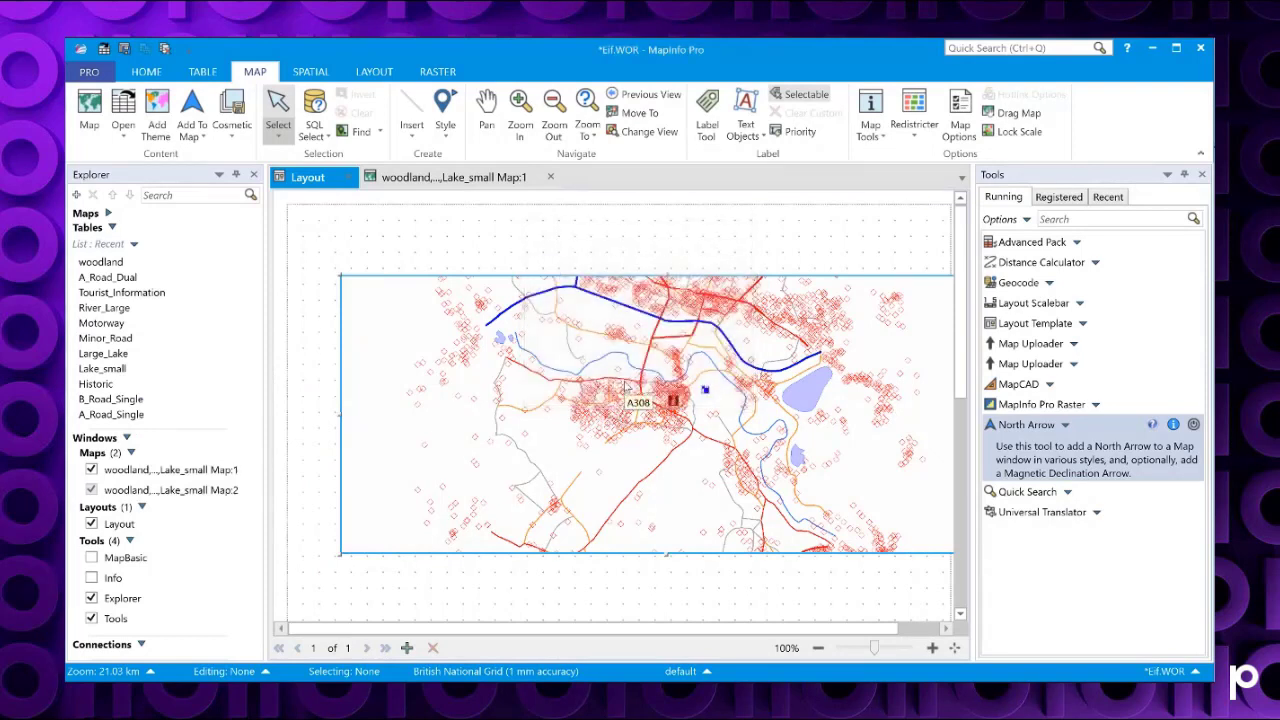